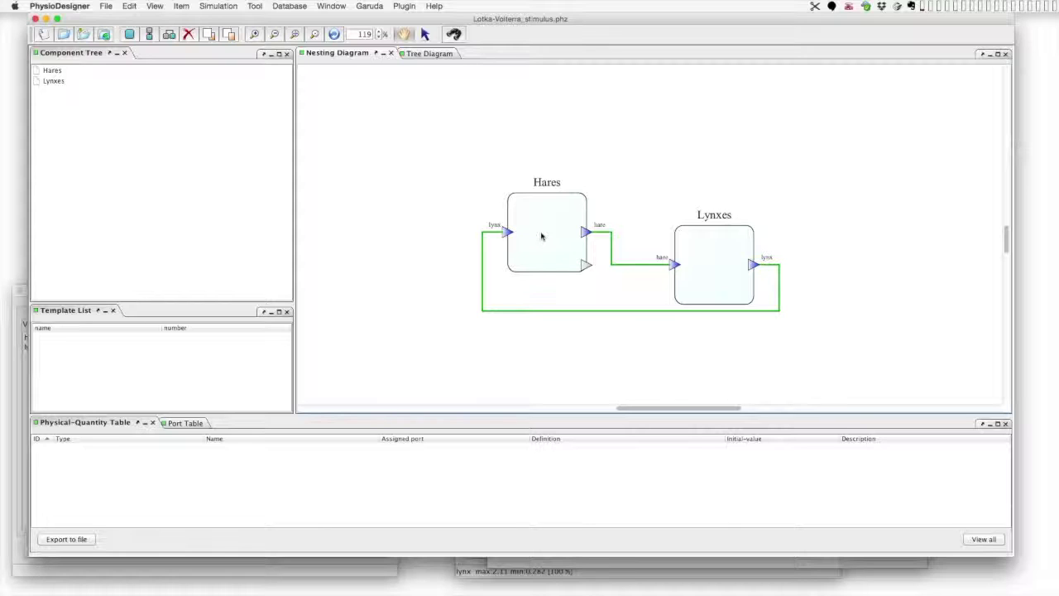
Make the Hares equation logistic by adding *(1-hare/k) and dividing the lynx term by (g+hare)
right_click(541, 238)
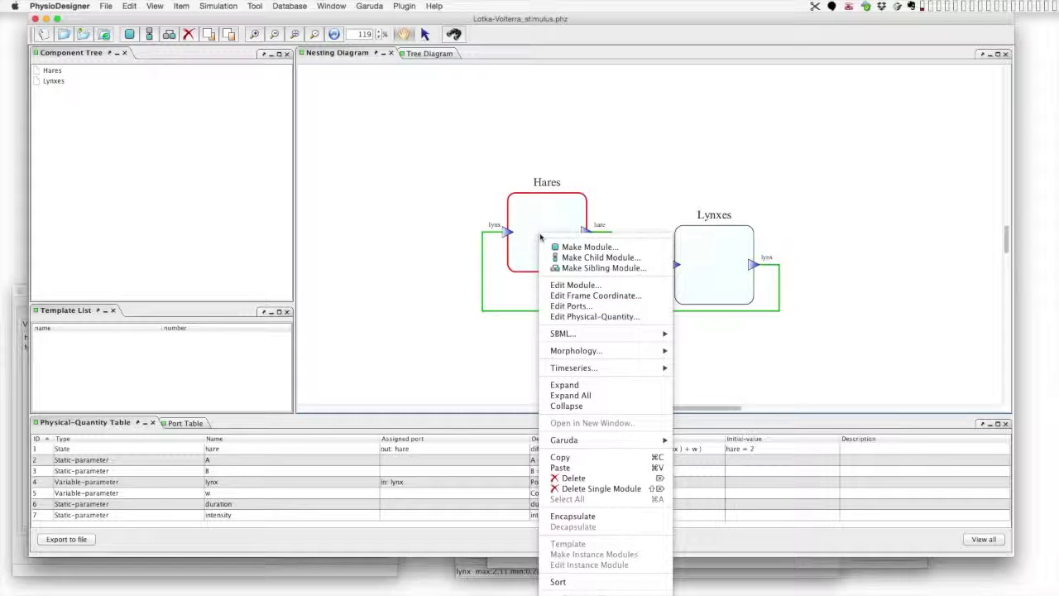
click(597, 315)
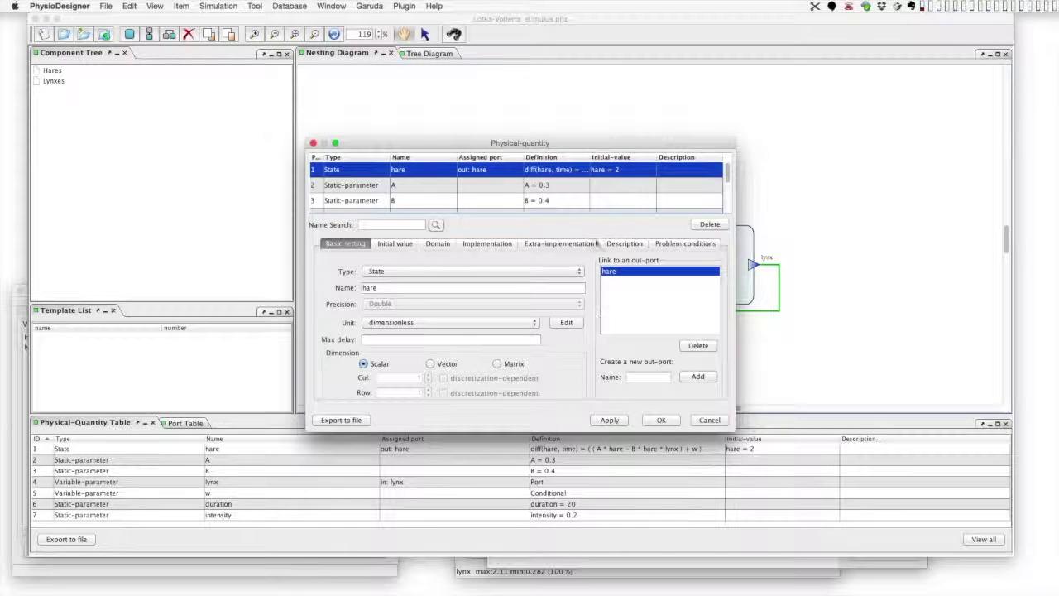
click(488, 243)
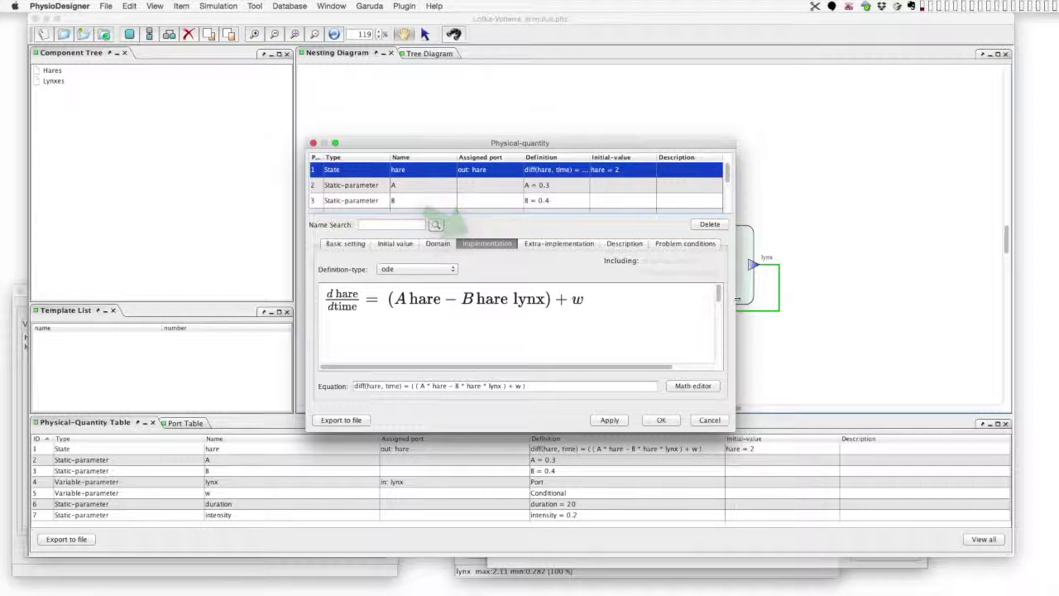
click(460, 389)
text(*(1-hare/k))
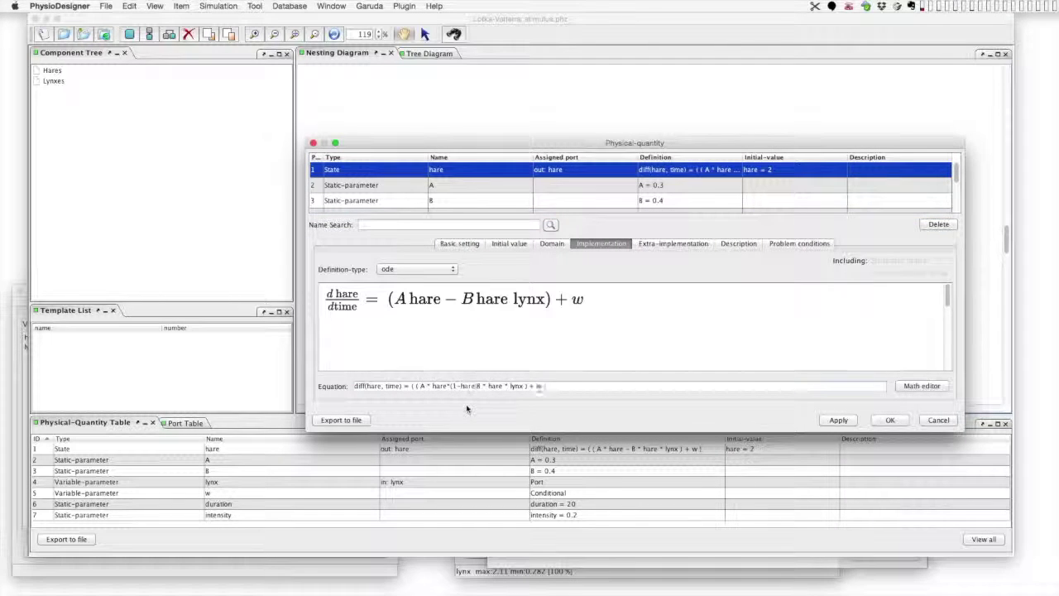
key(Right)
key(Right)
key(Right)
key(Right)
key(Right)
key(Right)
key(Right)
key(Right)
key(Right)
key(Right)
key(Right)
key(Right)
key(Right)
key(Right)
key(Right)
key(Right)
key(Right)
key(Right)
key(Right)
text(/ (g+hare))
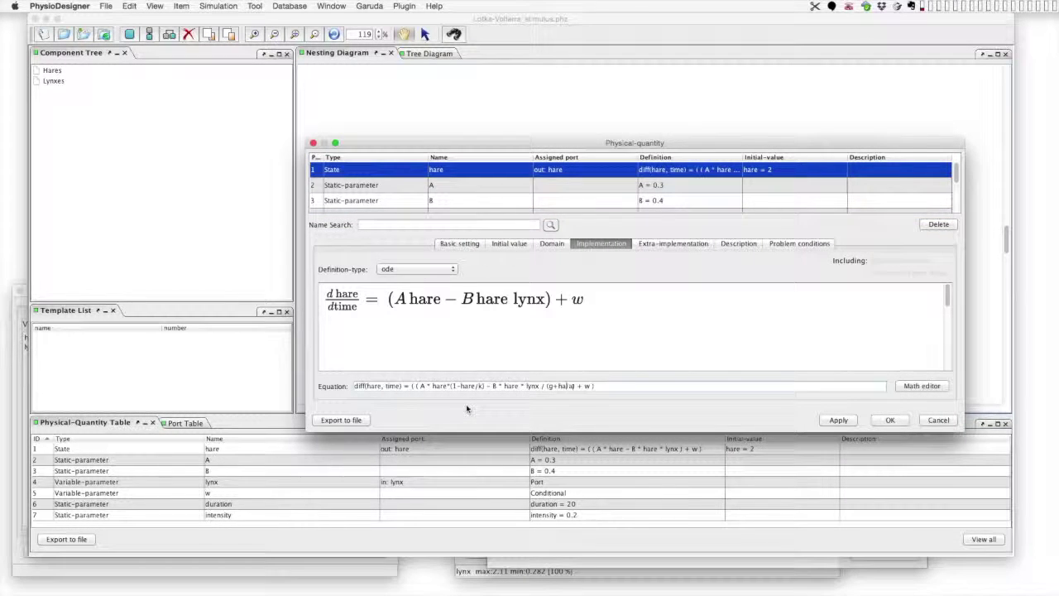
key(Return)
click(766, 334)
Set Hares parameters A to 1.6, B to 3.2 and intensity to 0
click(520, 170)
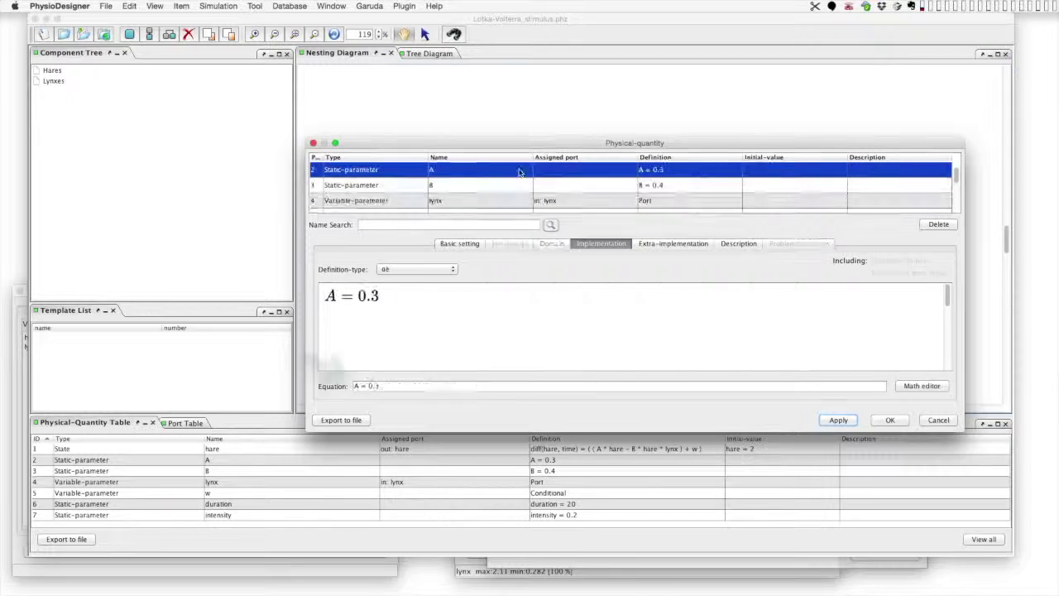
key(BackSpace)
key(BackSpace)
key(BackSpace)
text(1.6)
key(Return)
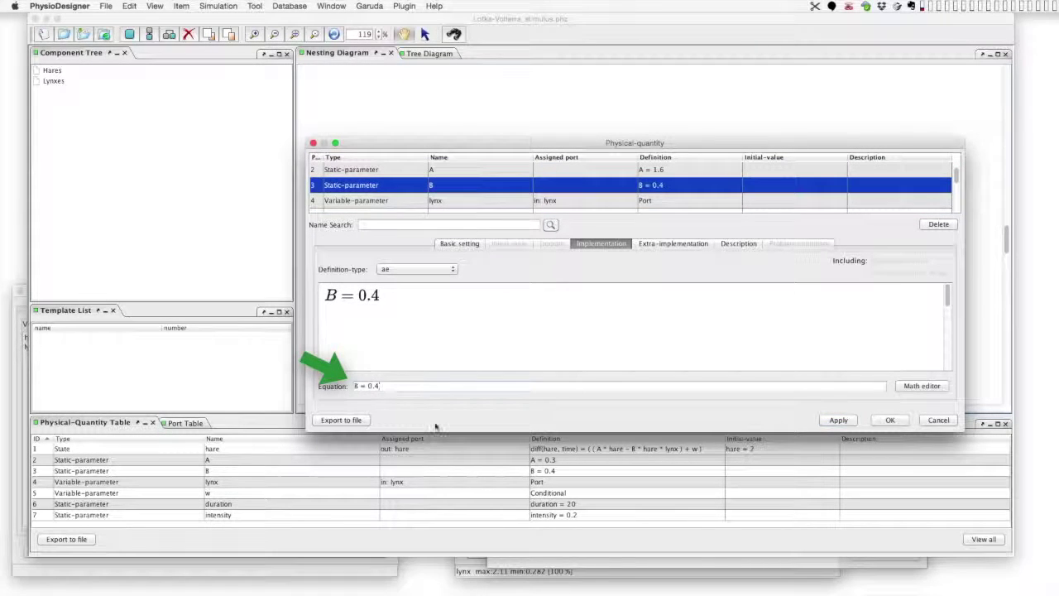
key(BackSpace)
key(BackSpace)
key(BackSpace)
text(3.2)
key(Return)
scroll(480, 191, down, 3)
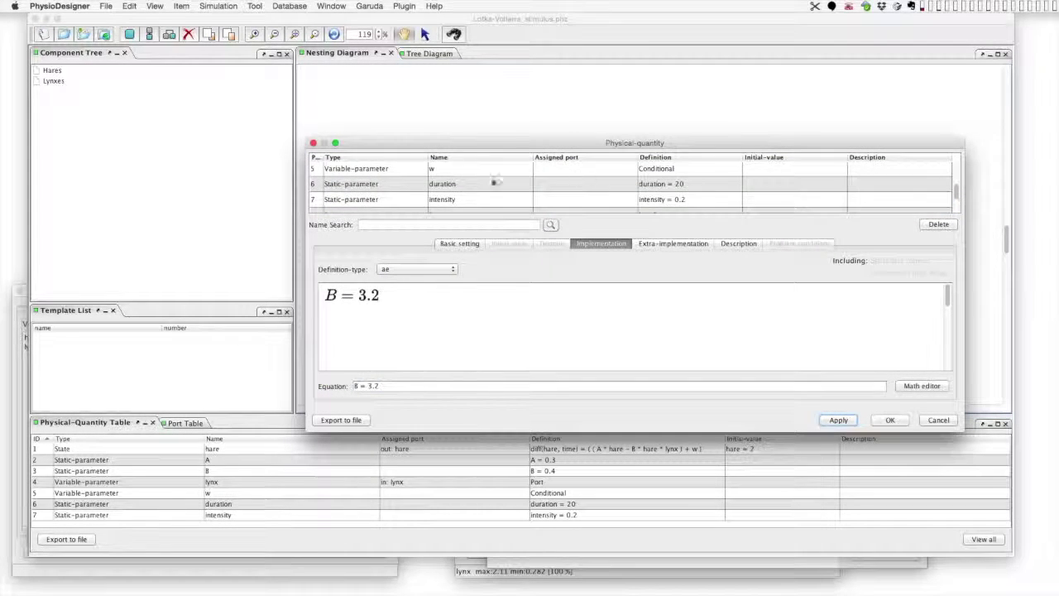
click(460, 202)
key(BackSpace)
key(BackSpace)
key(Return)
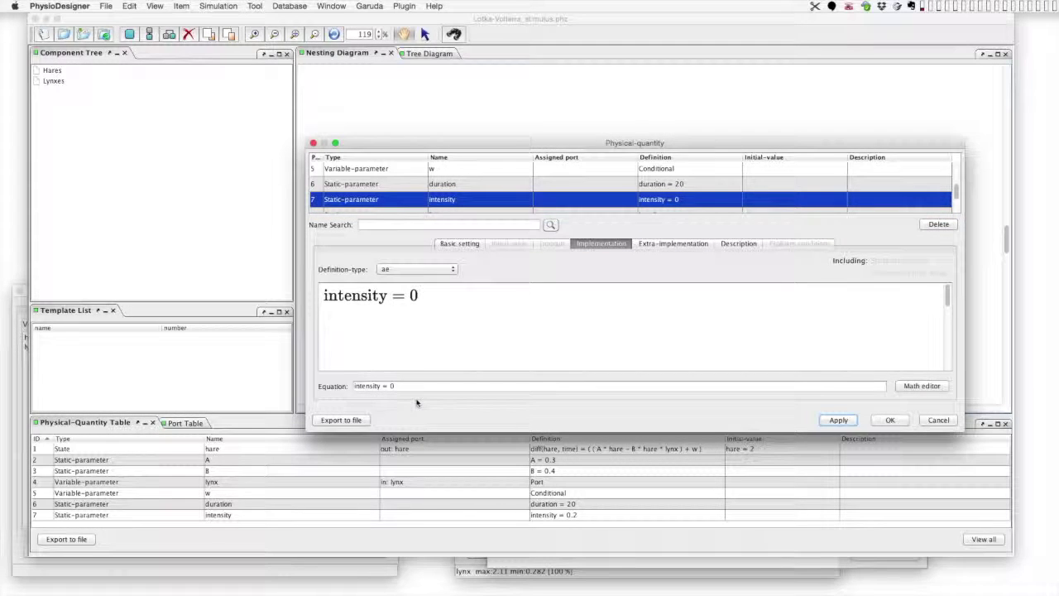
Set the new parameters k to 125 and g to 25, and apply the changes
scroll(958, 192, down, 2)
click(505, 184)
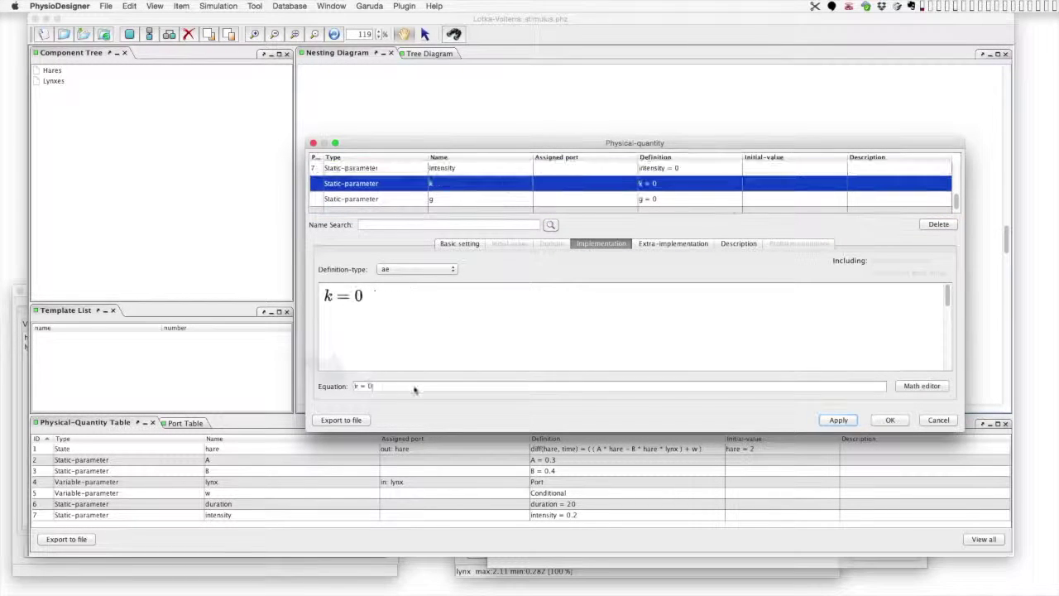
key(BackSpace)
text(125)
key(Return)
click(444, 200)
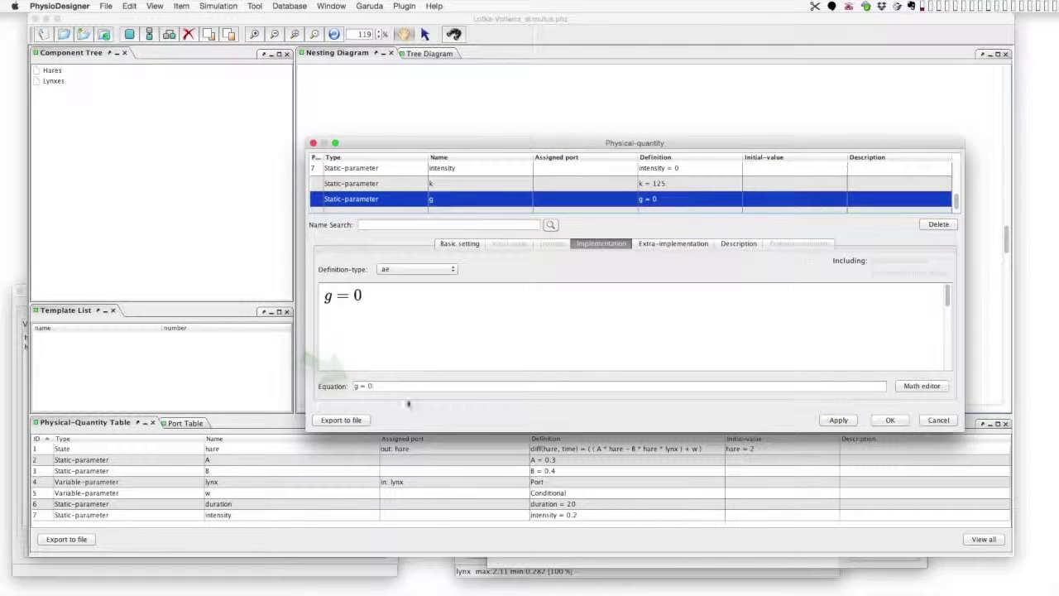
key(BackSpace)
text(25)
key(Return)
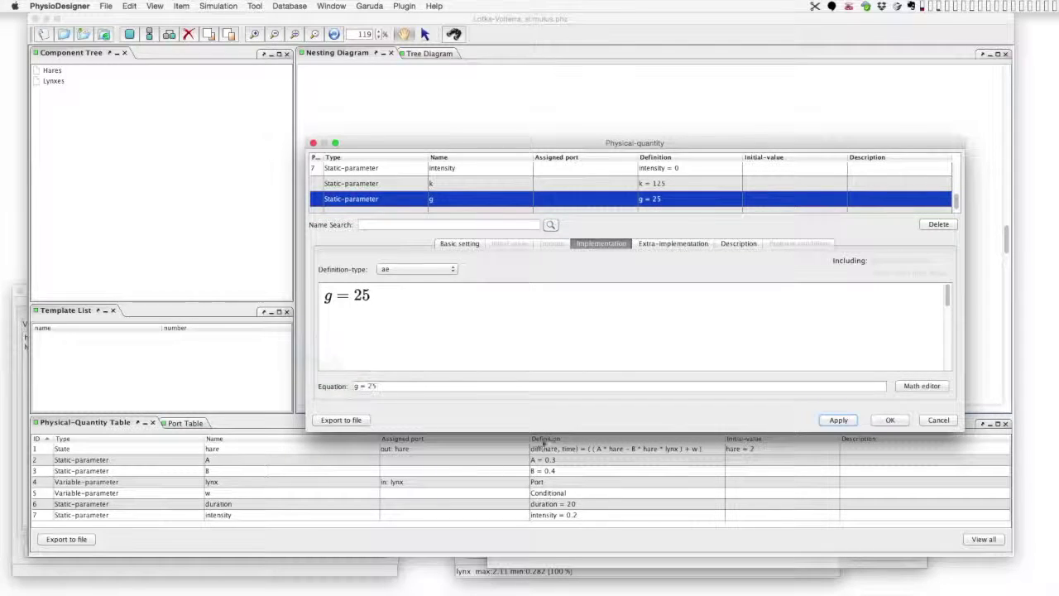
click(893, 421)
click(717, 265)
Add the (g+hare) saturation term to the Lynxes state equation
right_click(714, 263)
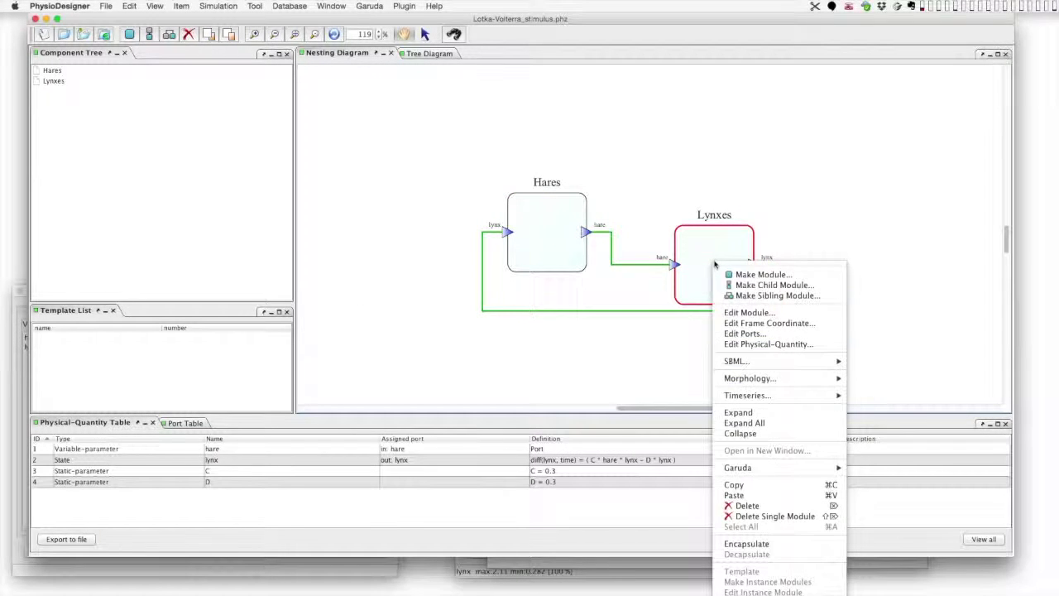
click(753, 343)
click(484, 185)
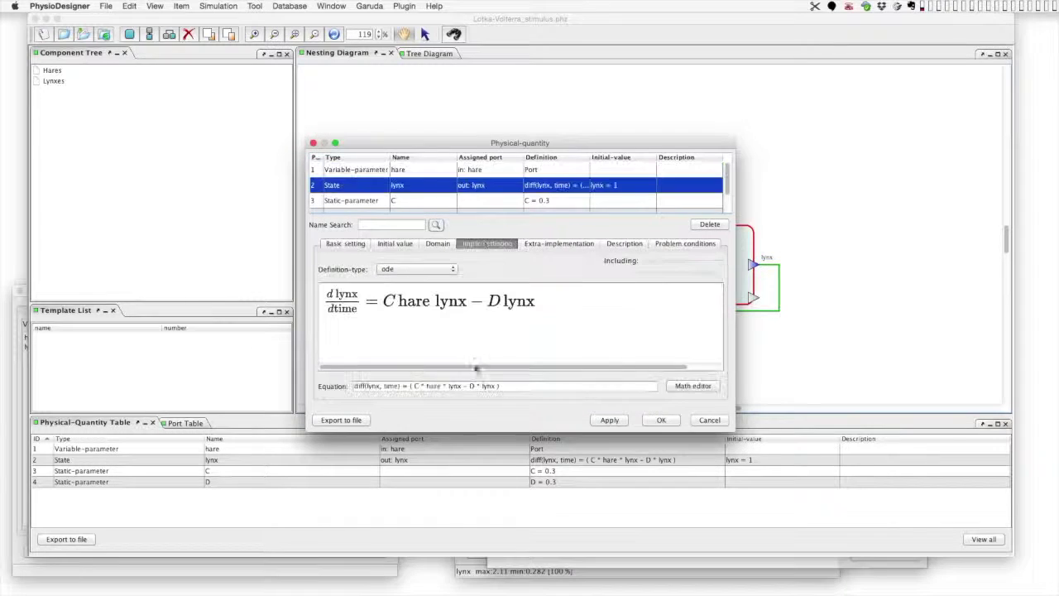
text((g+hare))
key(Return)
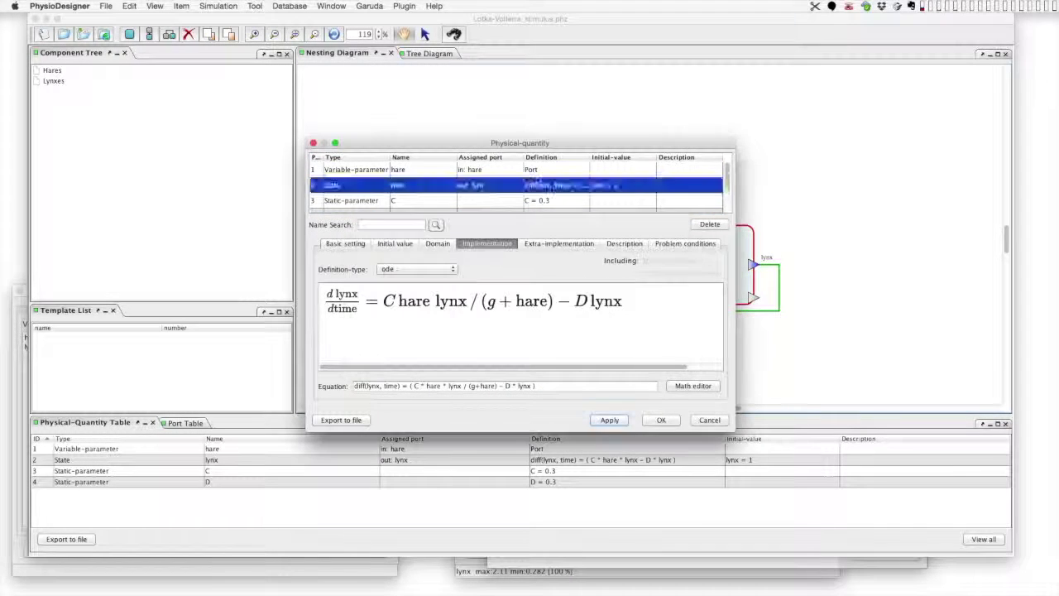
Set Lynxes parameters C to 1.92, D to 0.56 and g to 25, and apply
scroll(438, 172, down, 2)
click(438, 169)
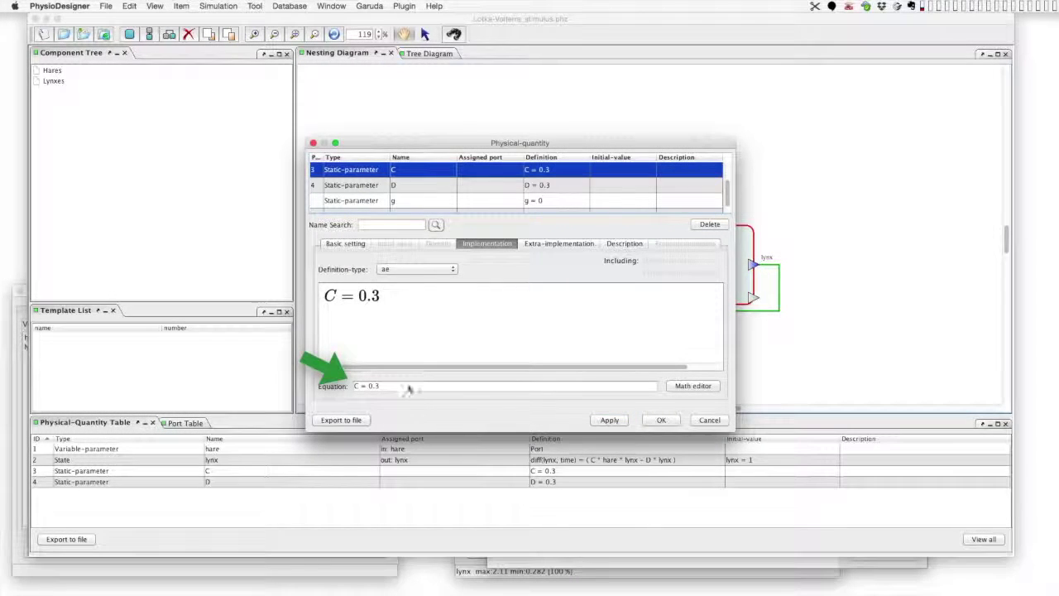
key(BackSpace)
text(1.92)
key(Return)
click(418, 185)
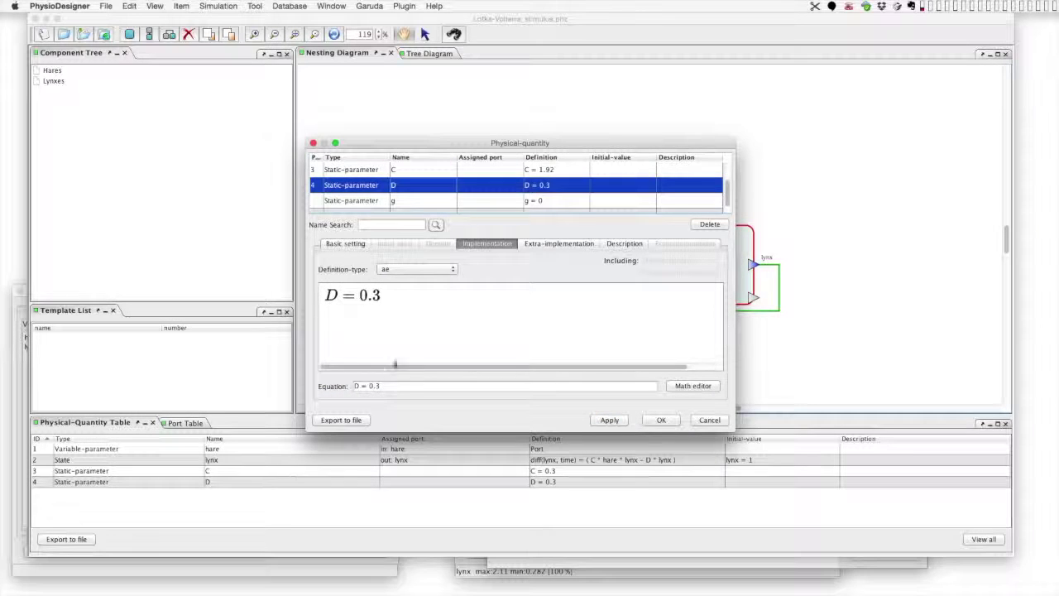
key(BackSpace)
text(56)
key(Return)
click(414, 201)
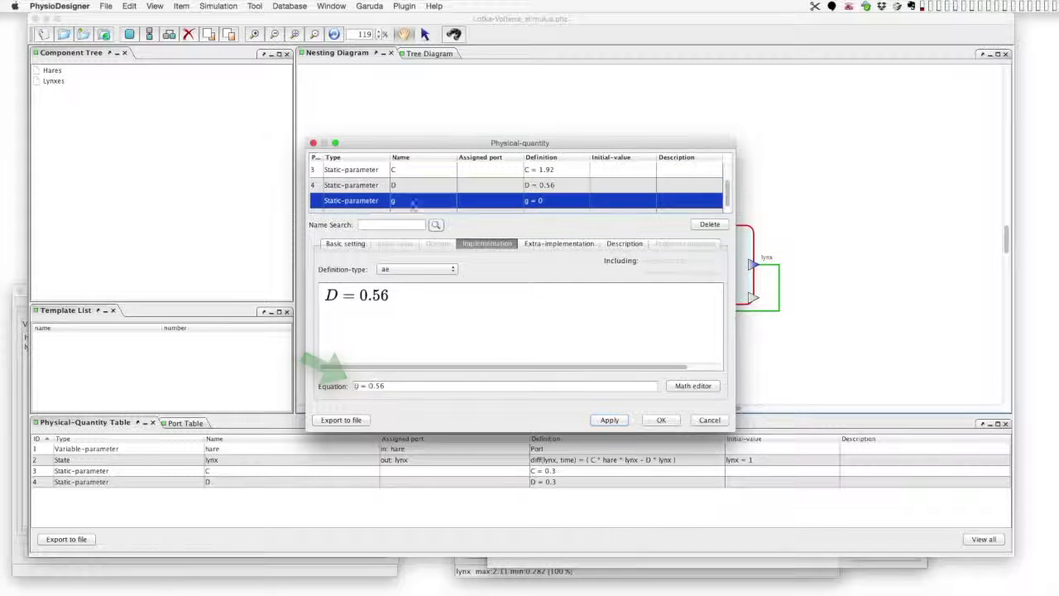
key(BackSpace)
text(25)
key(Return)
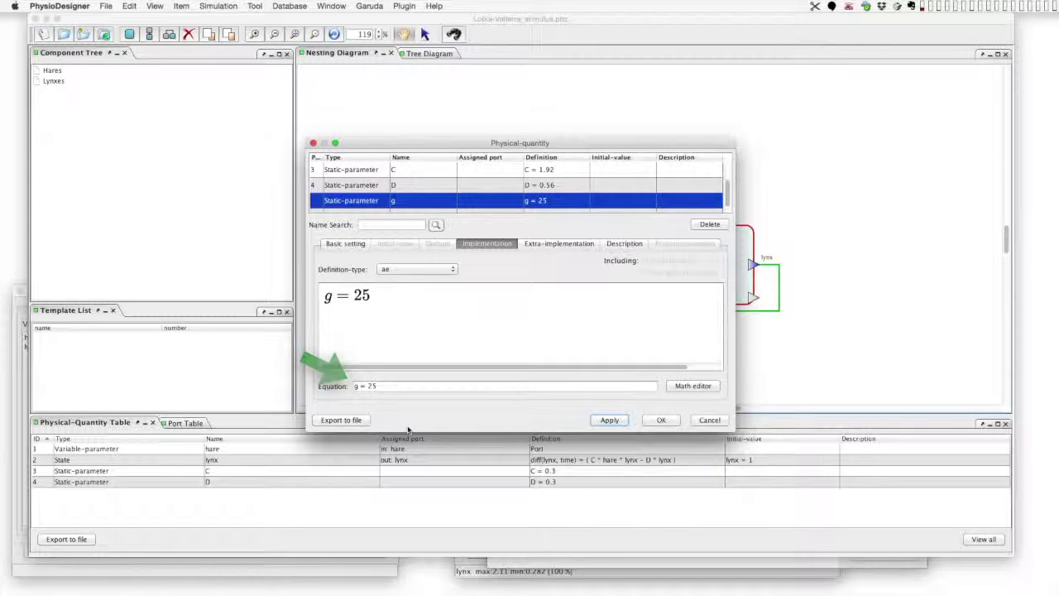
click(661, 420)
Save the model as Lotka-Volterra_modified.phz and open it in Flint for simulation
click(106, 6)
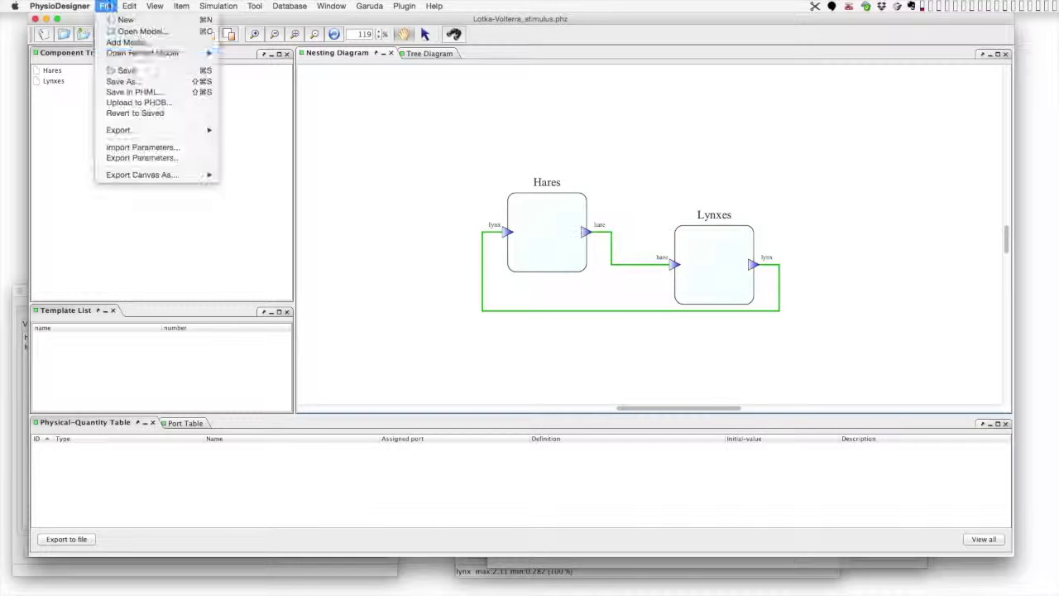
click(135, 80)
key(Right)
text(_modified)
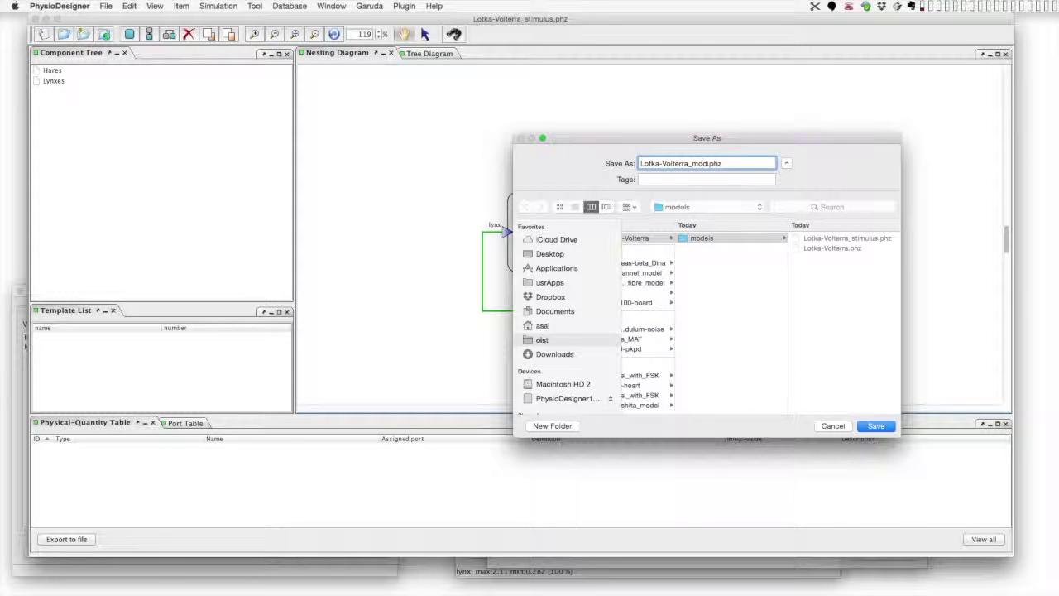
click(876, 425)
key(super+r)
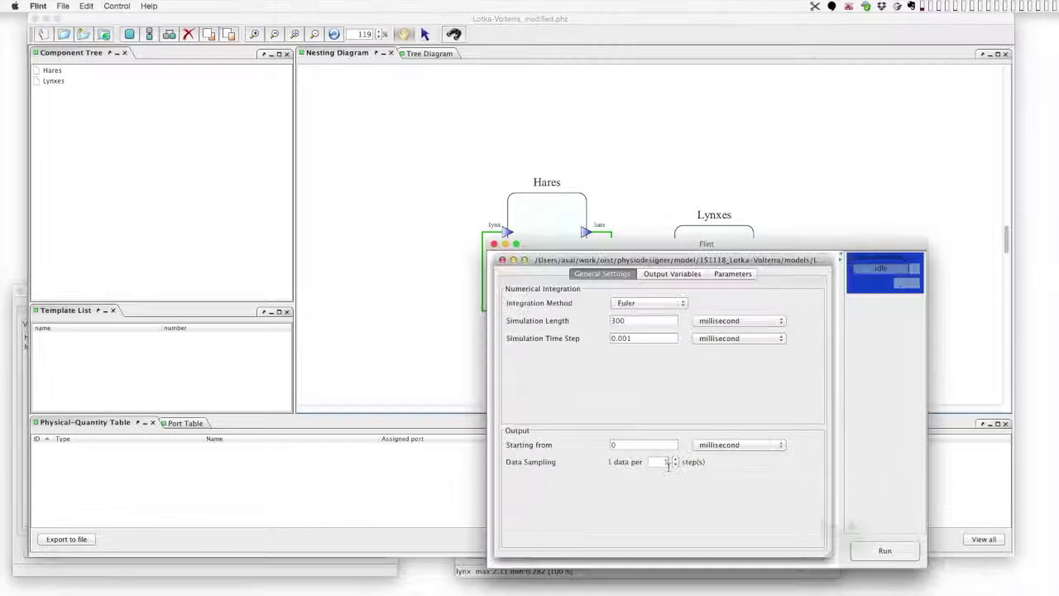
click(877, 556)
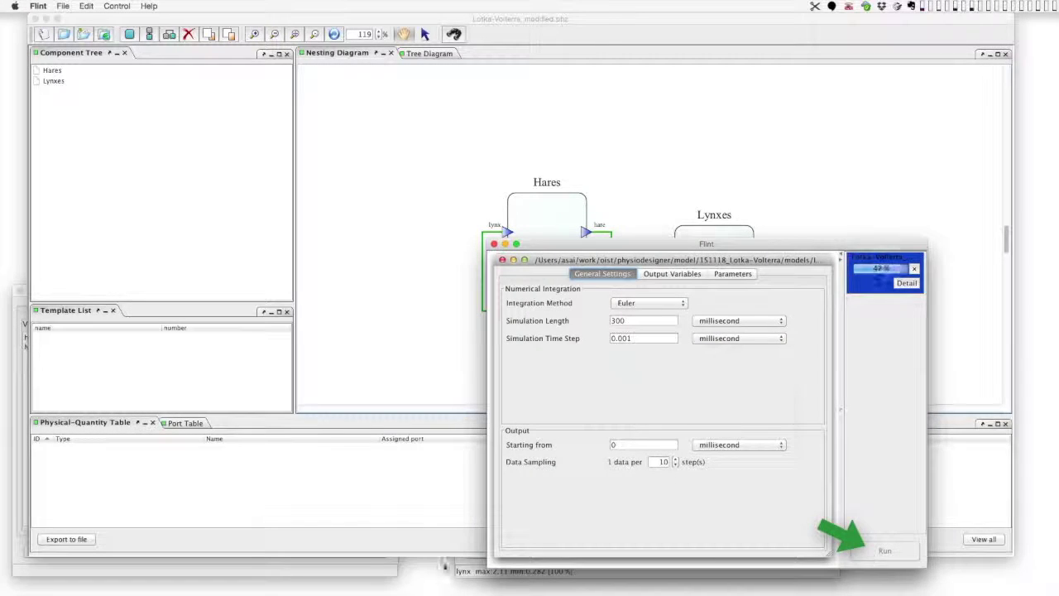
Plot hare and lynx against time for the modified run, placing both plot windows along the top
drag(488, 316, 579, 345)
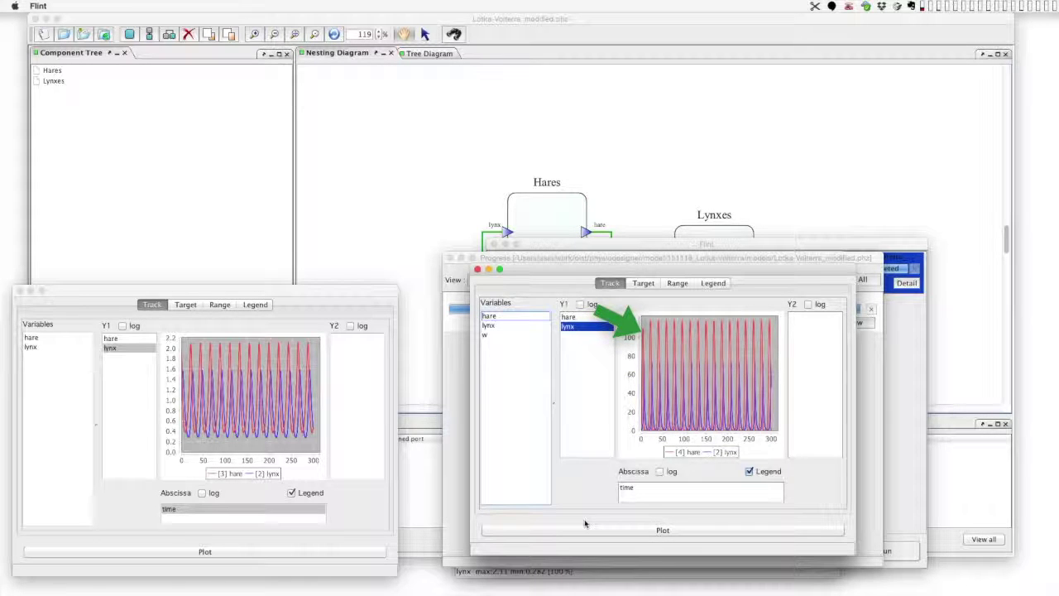
drag(528, 274, 712, 35)
drag(290, 292, 291, 18)
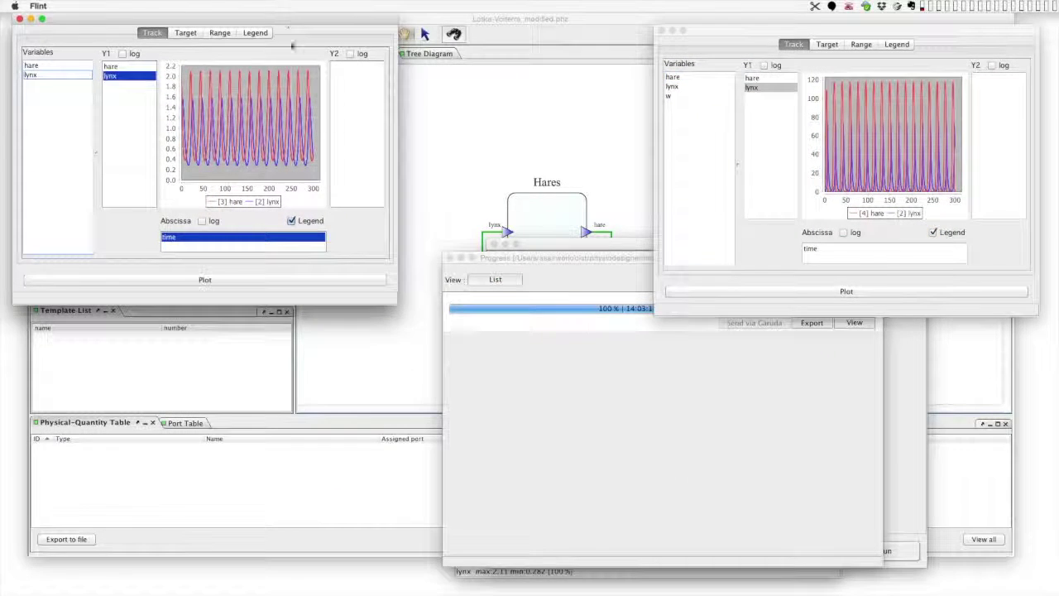
click(693, 484)
click(453, 258)
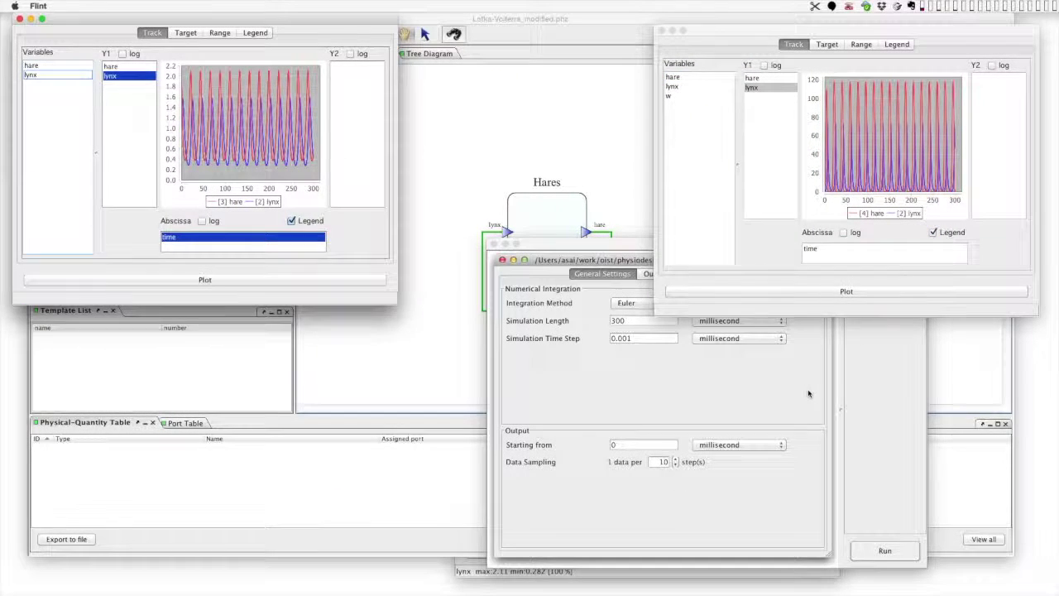
click(734, 274)
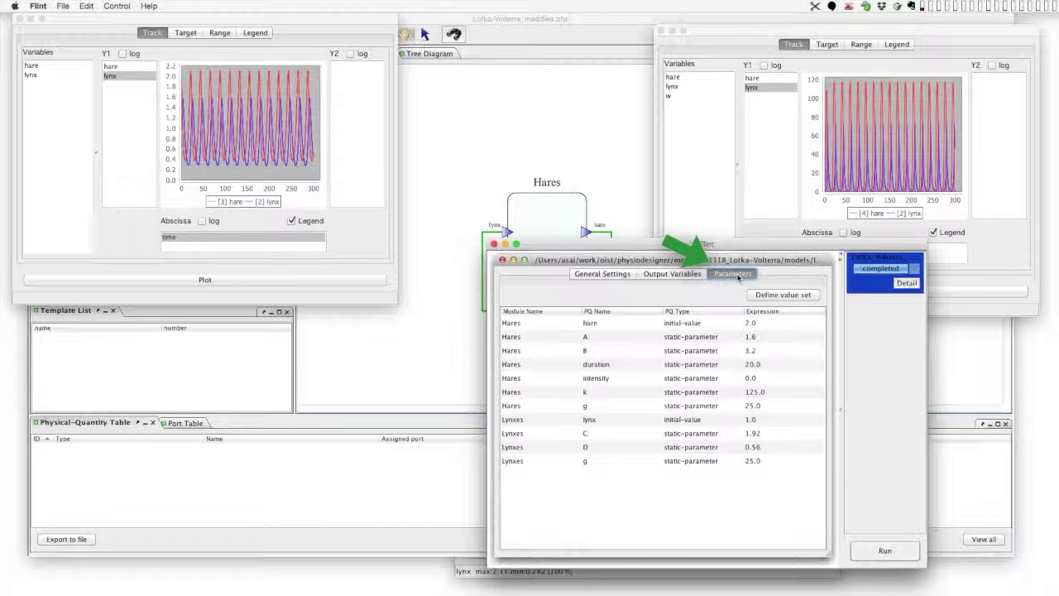
Change the Hares intensity parameter expression to 2
double_click(754, 379)
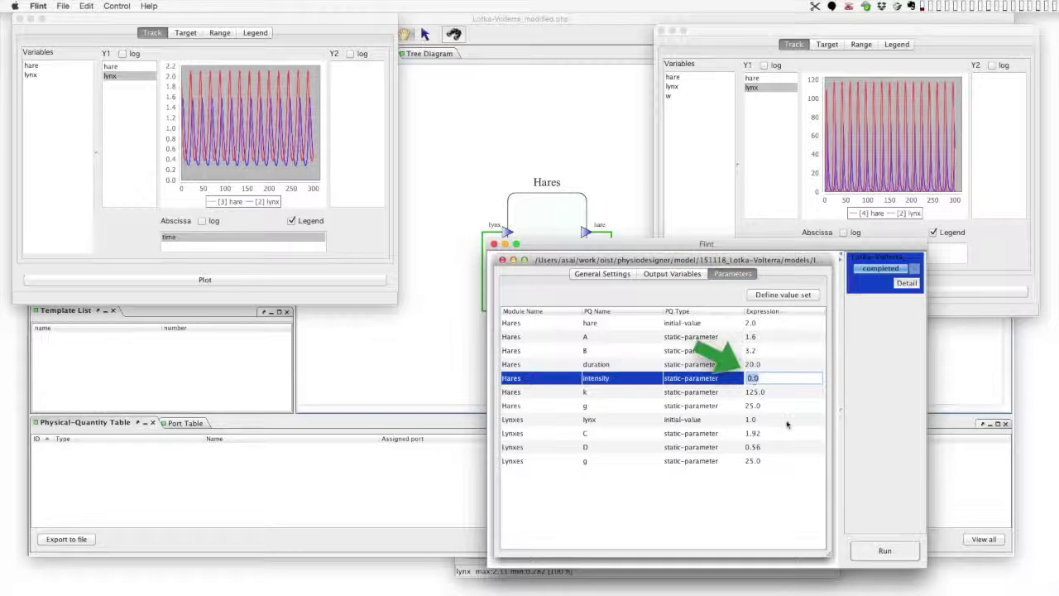
key(BackSpace)
key(BackSpace)
key(BackSpace)
text(2)
key(Return)
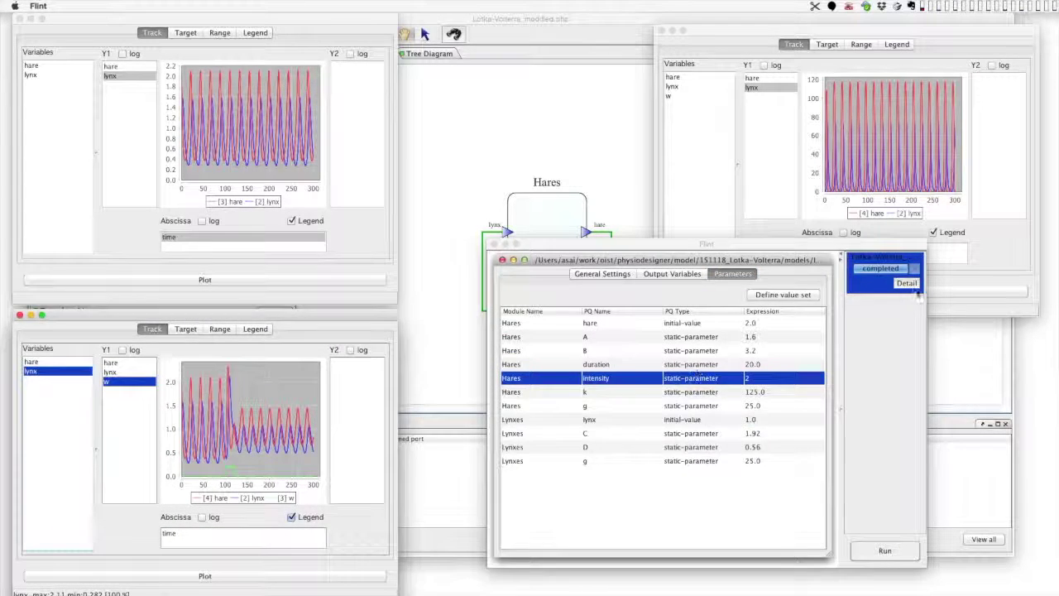
Plot hare and lynx on Y1 and perturbation w on Y2 for the perturbed run
drag(489, 316, 579, 327)
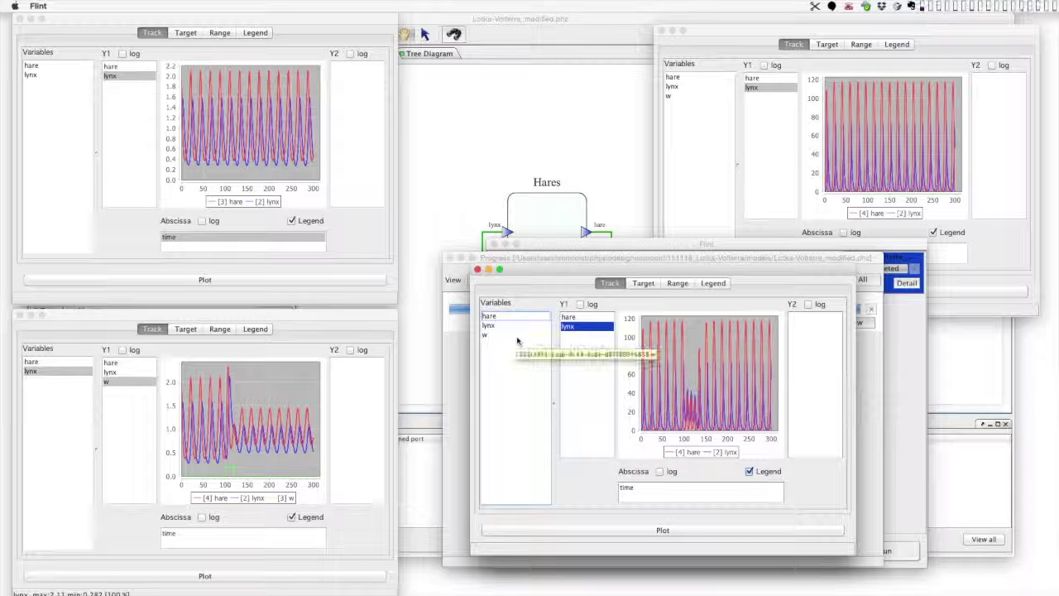
drag(518, 336, 812, 364)
drag(604, 270, 786, 303)
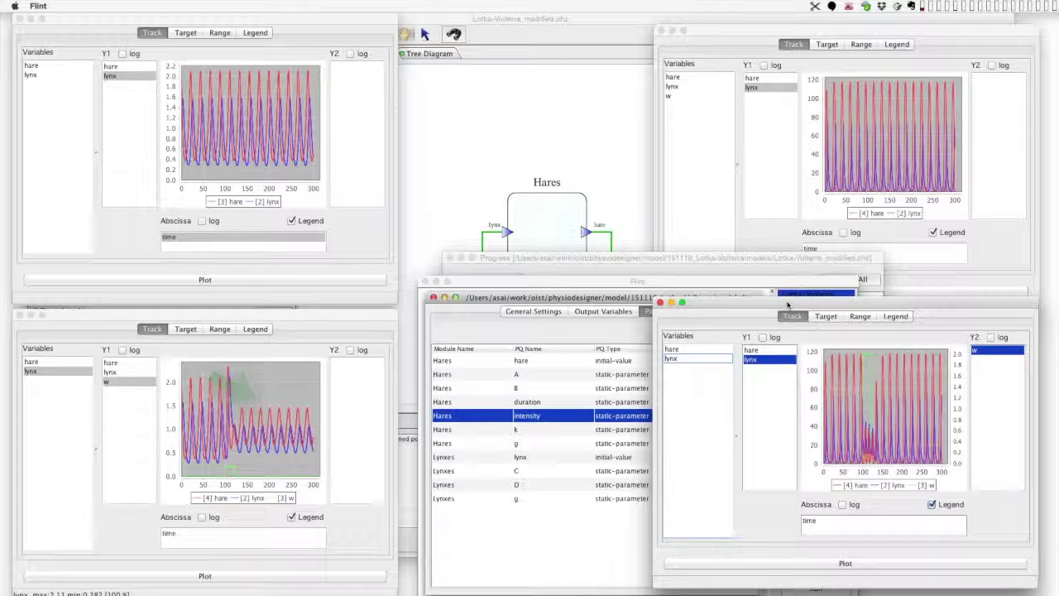
Zoom both lower plots onto the perturbation period, roughly times 75–110
drag(788, 305, 788, 310)
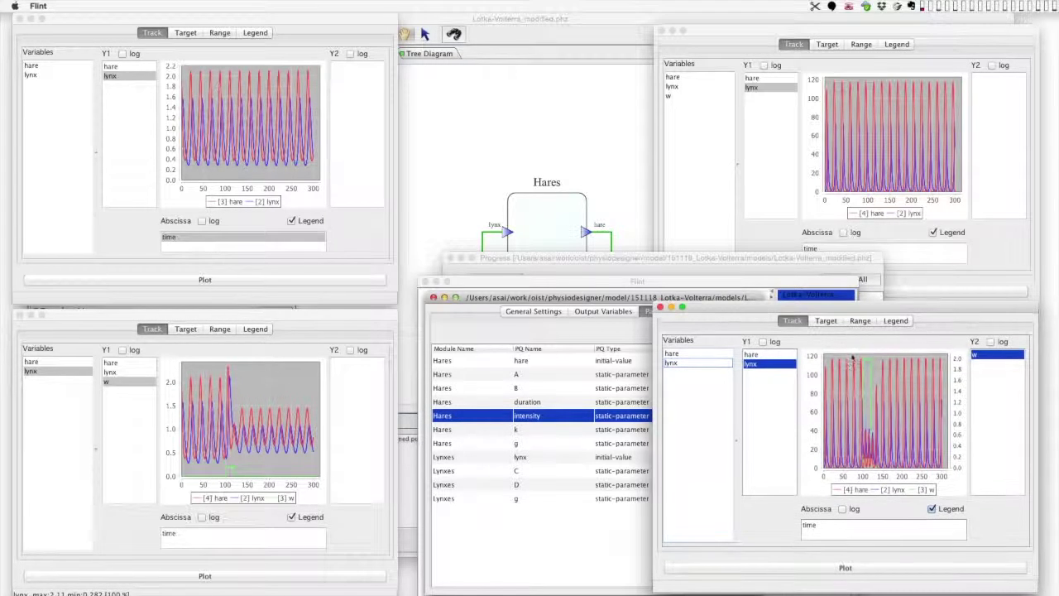
click(245, 481)
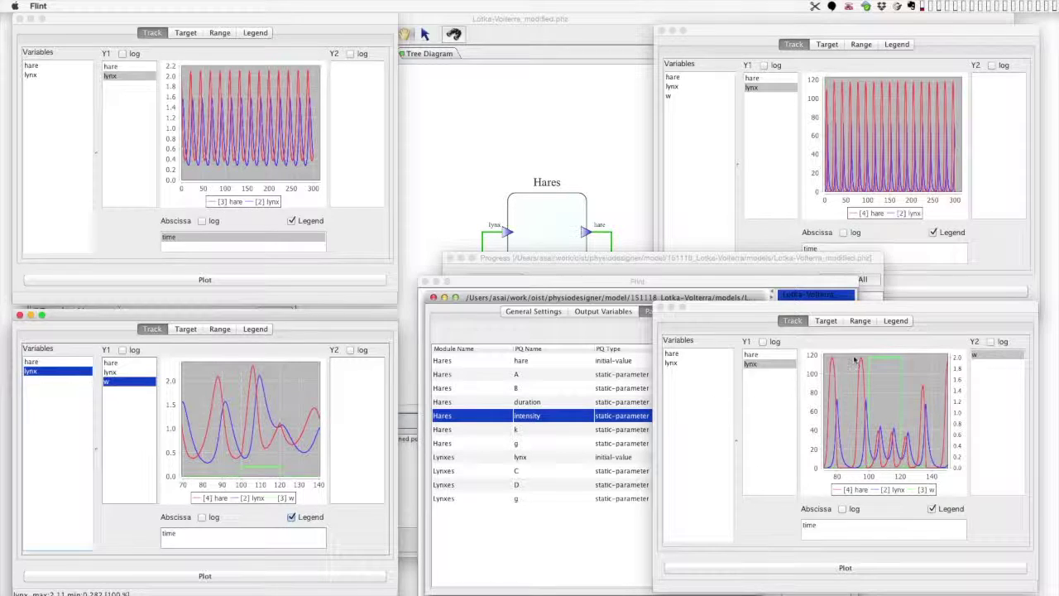
drag(884, 355, 829, 451)
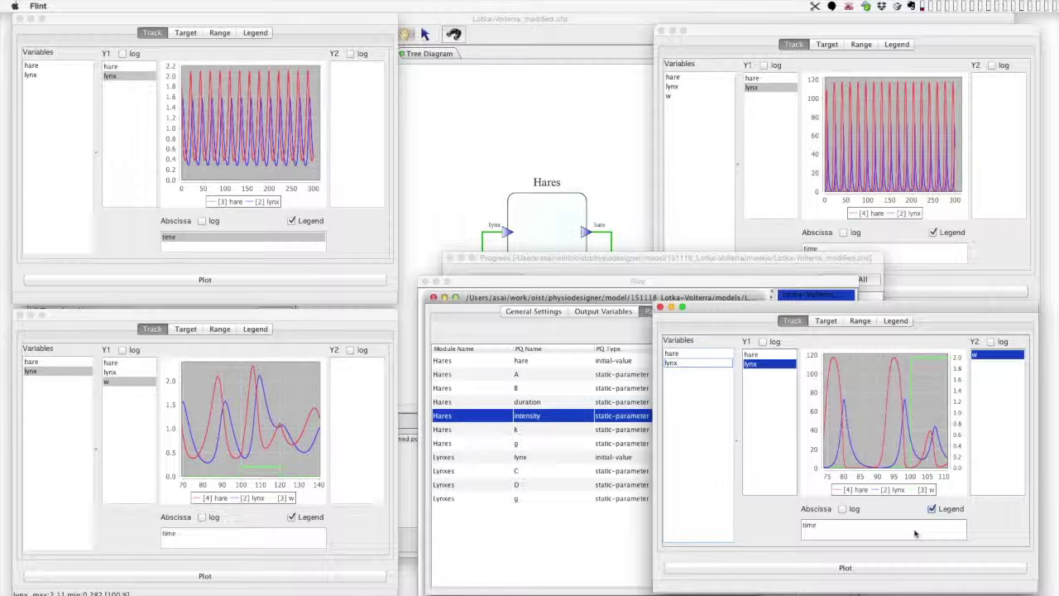
drag(914, 533, 914, 533)
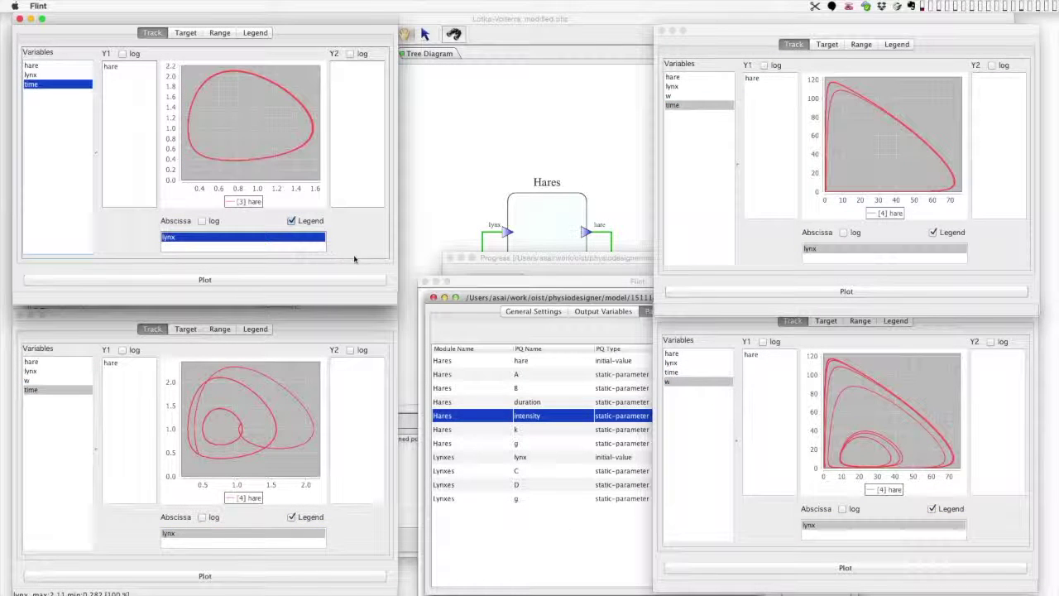